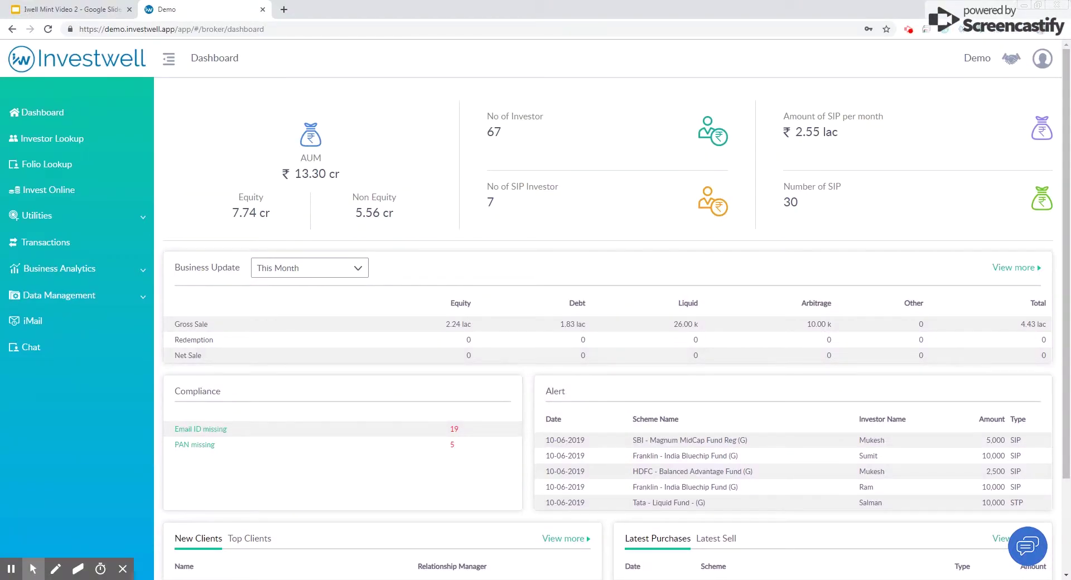
Open the Folio Lookup page and examine the folio list with its applicant and UCC number columns
click(110, 167)
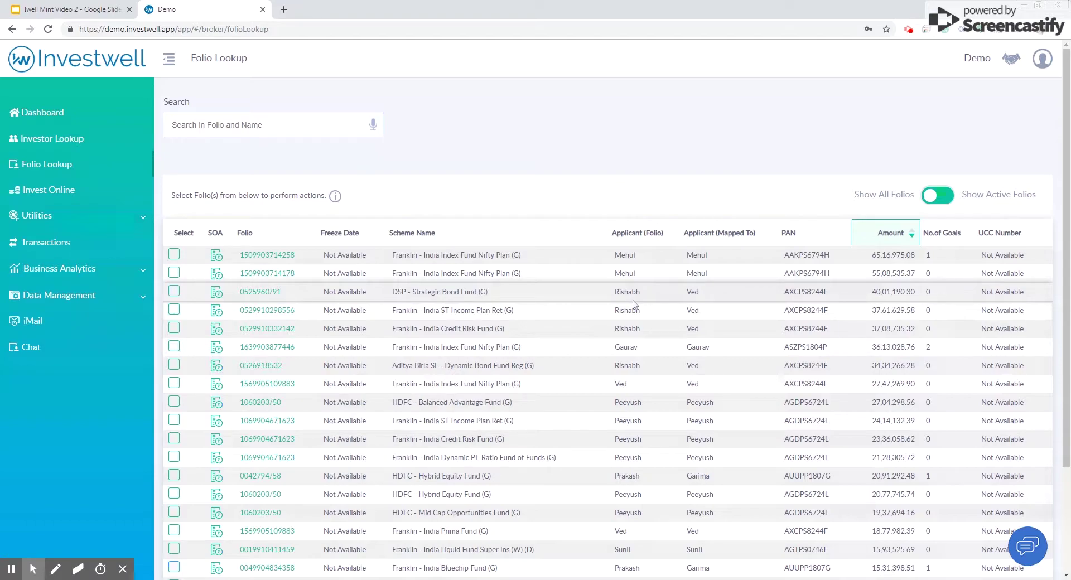
scroll(631, 305, down, 2)
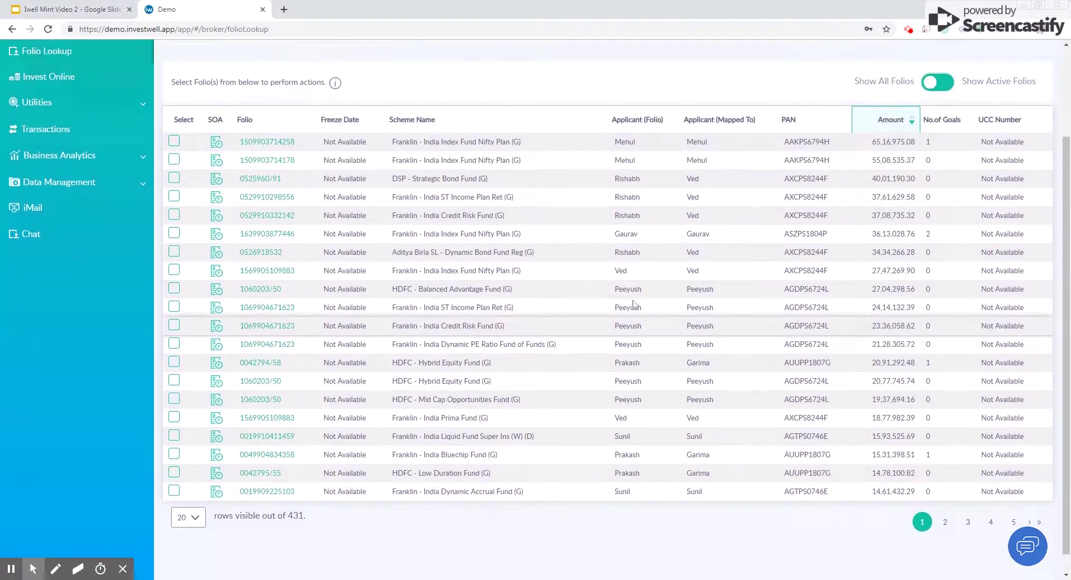
scroll(628, 305, up, 2)
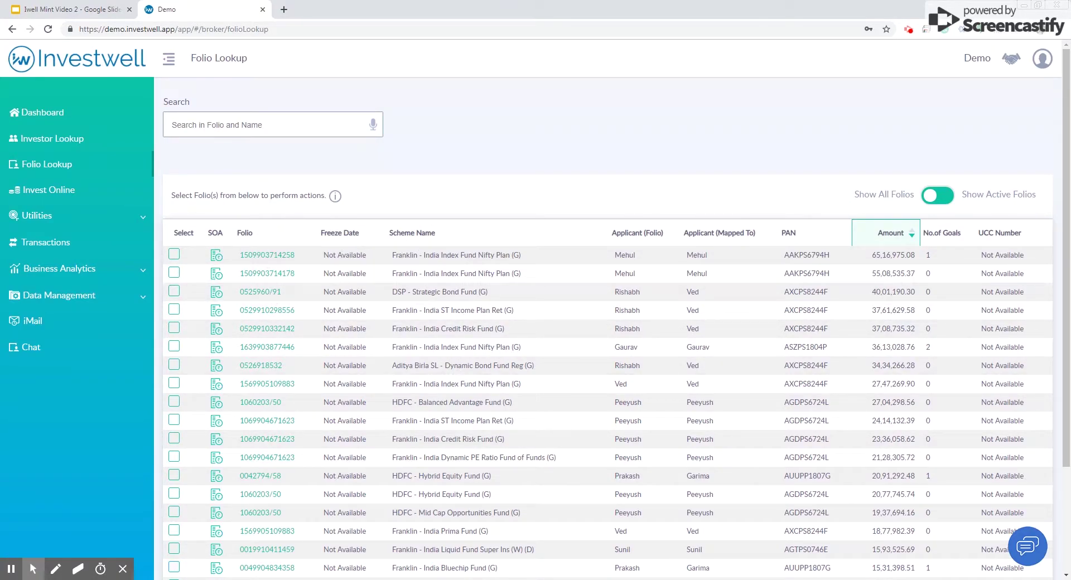
click(624, 232)
drag(982, 255, 1007, 255)
click(1008, 255)
Switch the list to show active folios and look through its rows
scroll(863, 340, down, 3)
scroll(864, 340, up, 3)
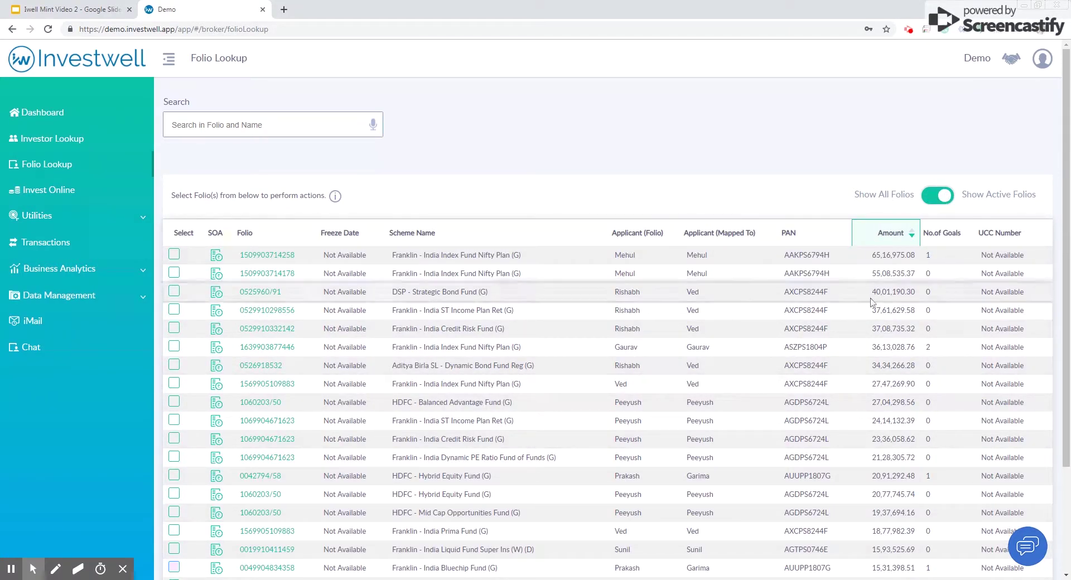
scroll(863, 346, down, 3)
scroll(864, 346, up, 3)
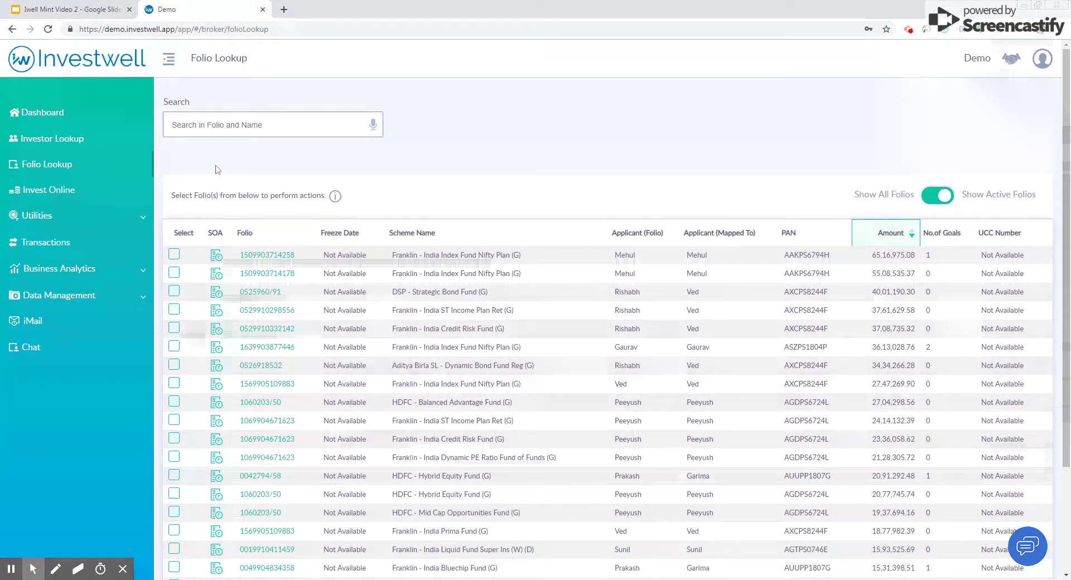
click(268, 125)
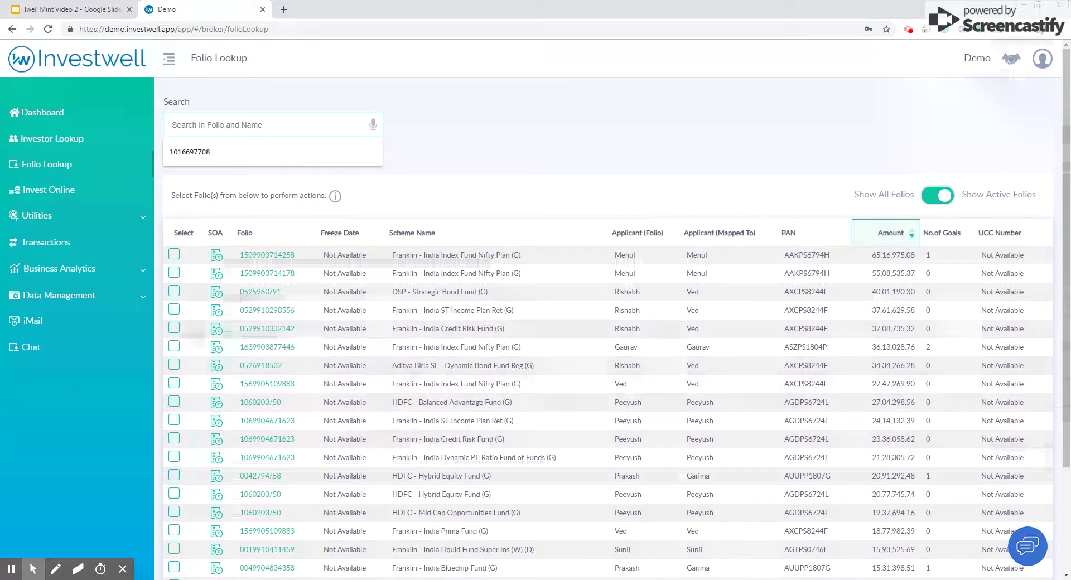
click(601, 143)
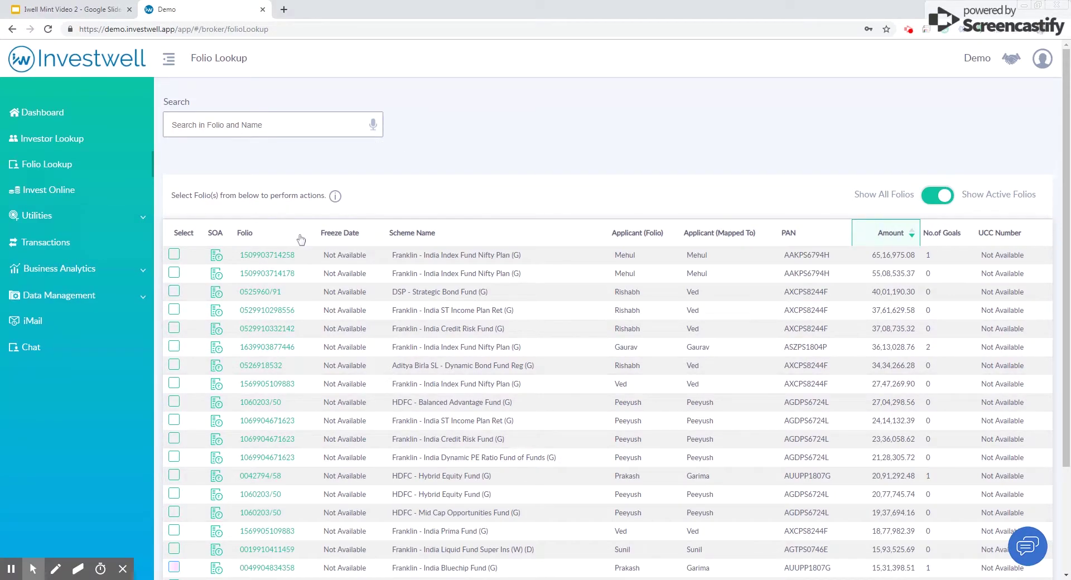
View the statement of account and the folio details of the first-listed Franklin - India Index Fund Nifty Plan (G) folio
click(216, 256)
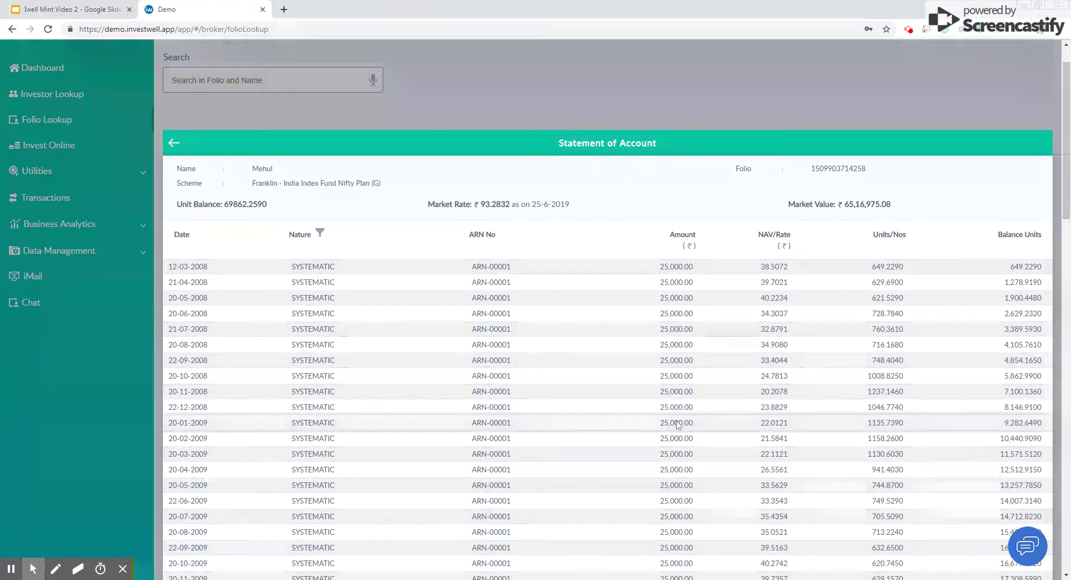
click(182, 141)
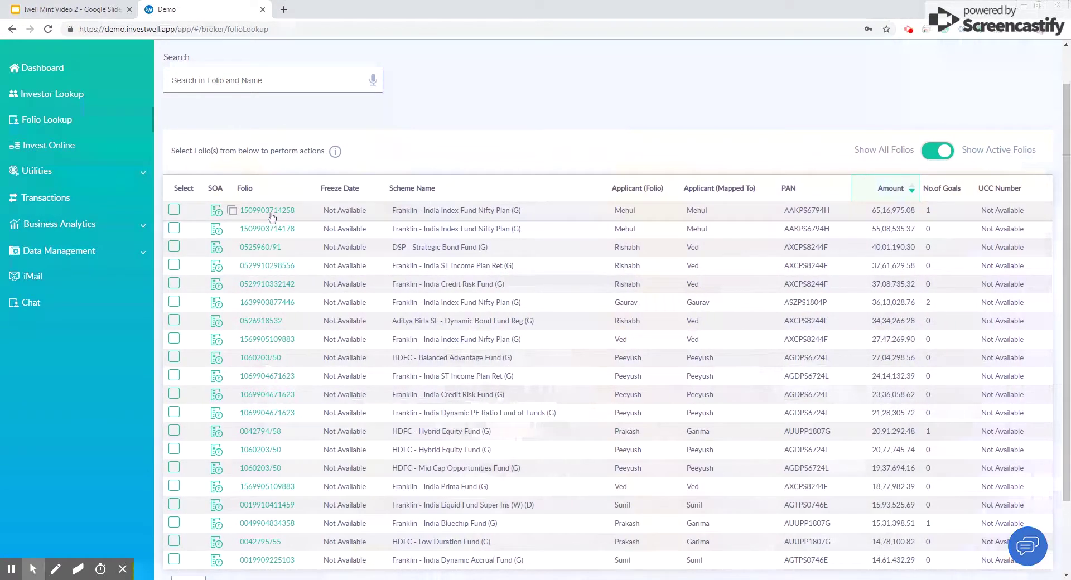
click(270, 212)
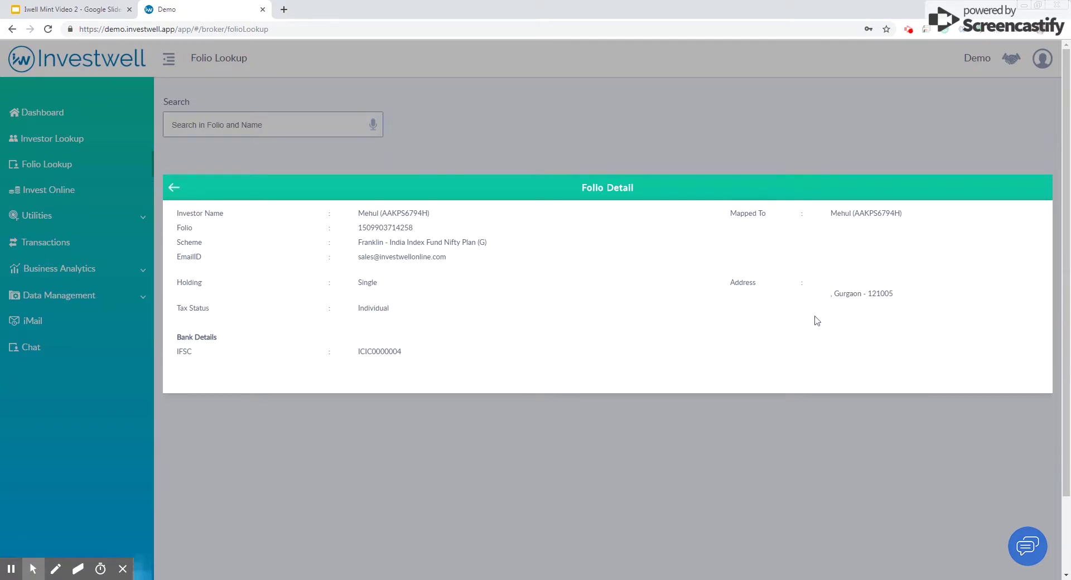
click(176, 190)
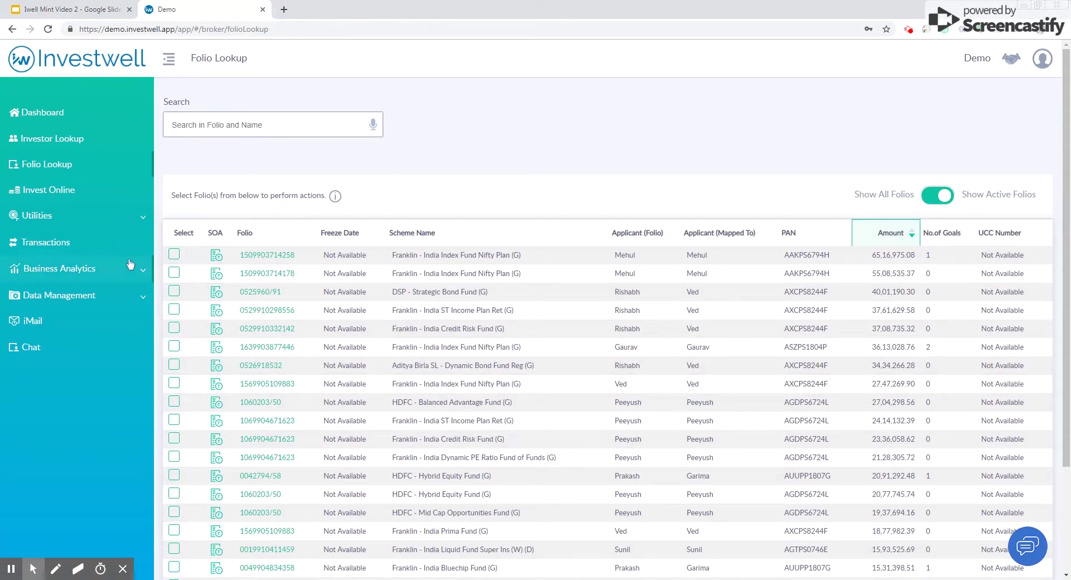
Proceed with the first-listed folio and choose the bulk action Assign Folio to Existing Applicant
click(174, 255)
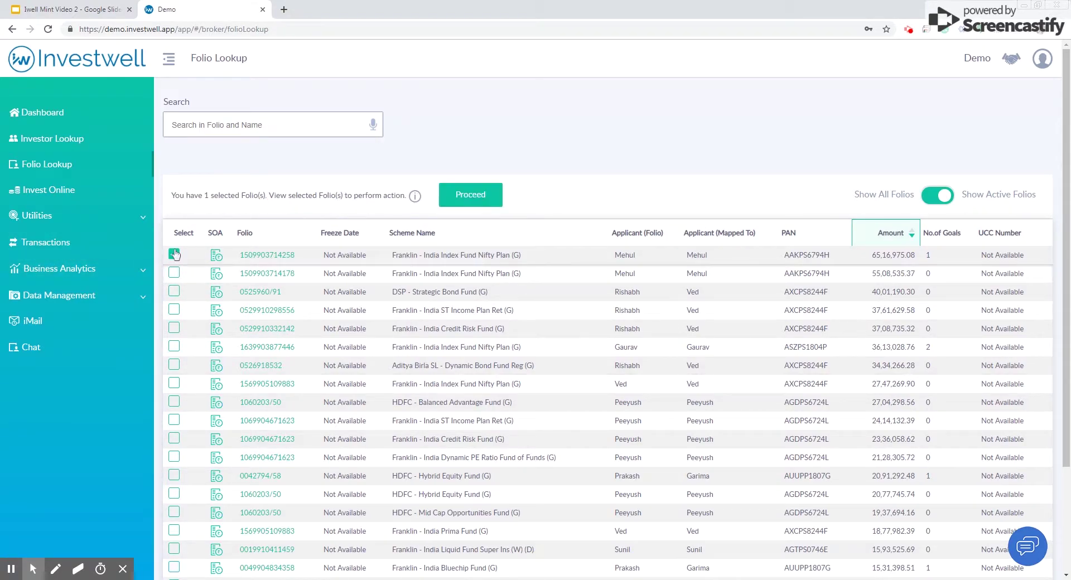
double_click(625, 255)
click(468, 202)
click(380, 223)
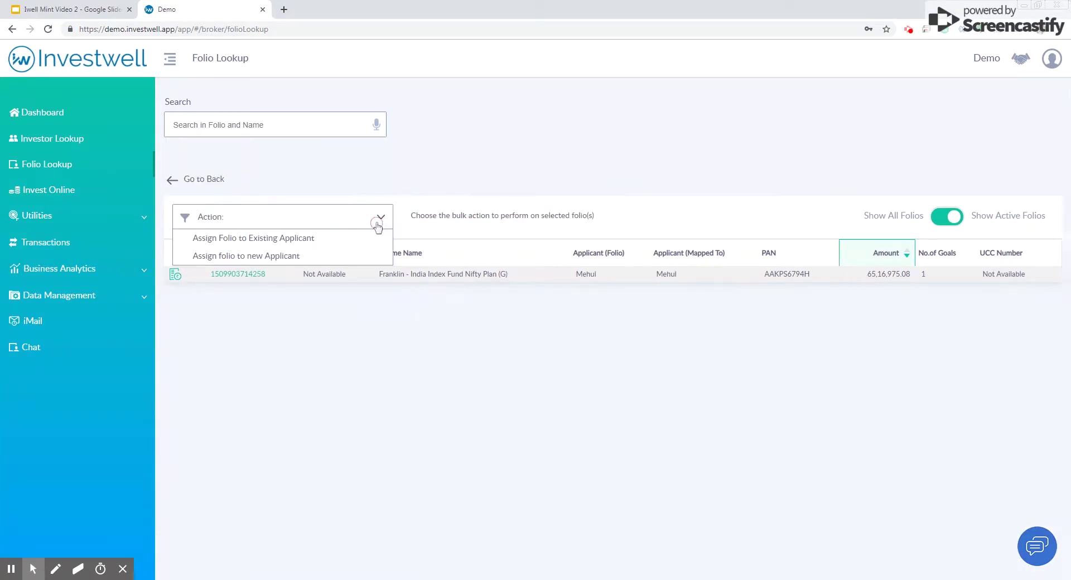
click(340, 240)
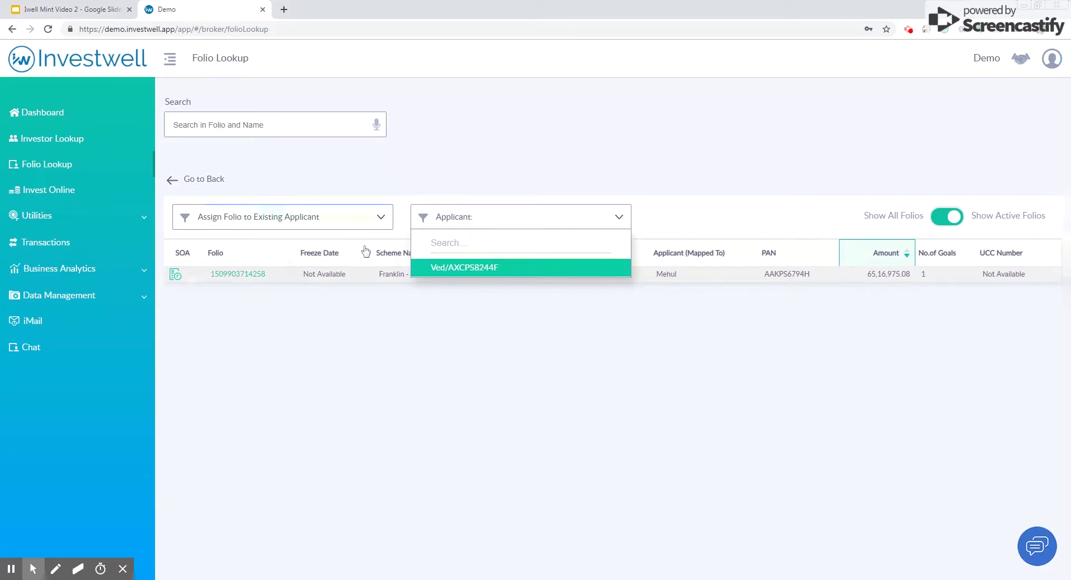
click(445, 246)
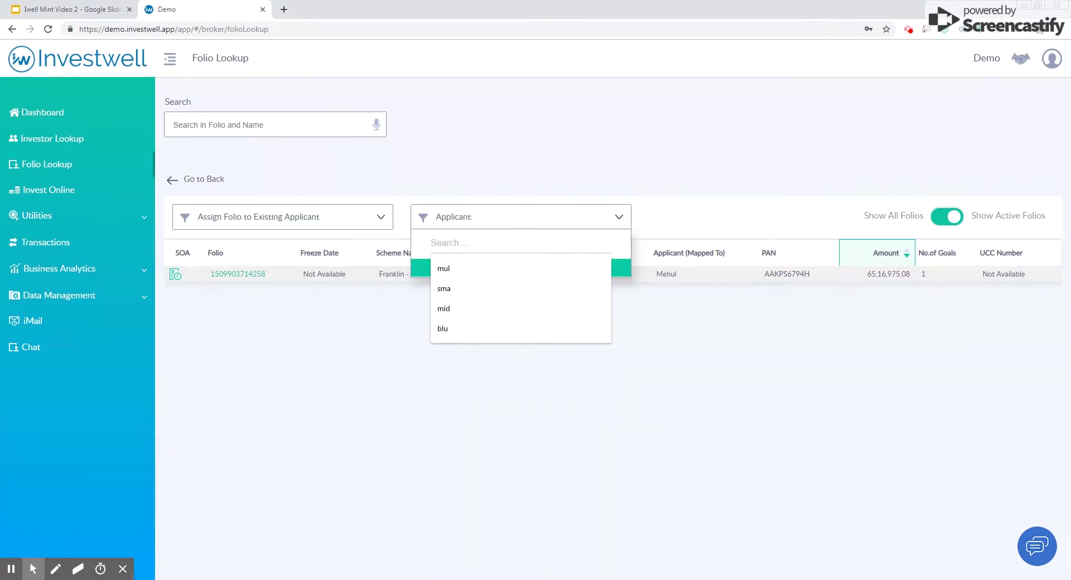
text(au)
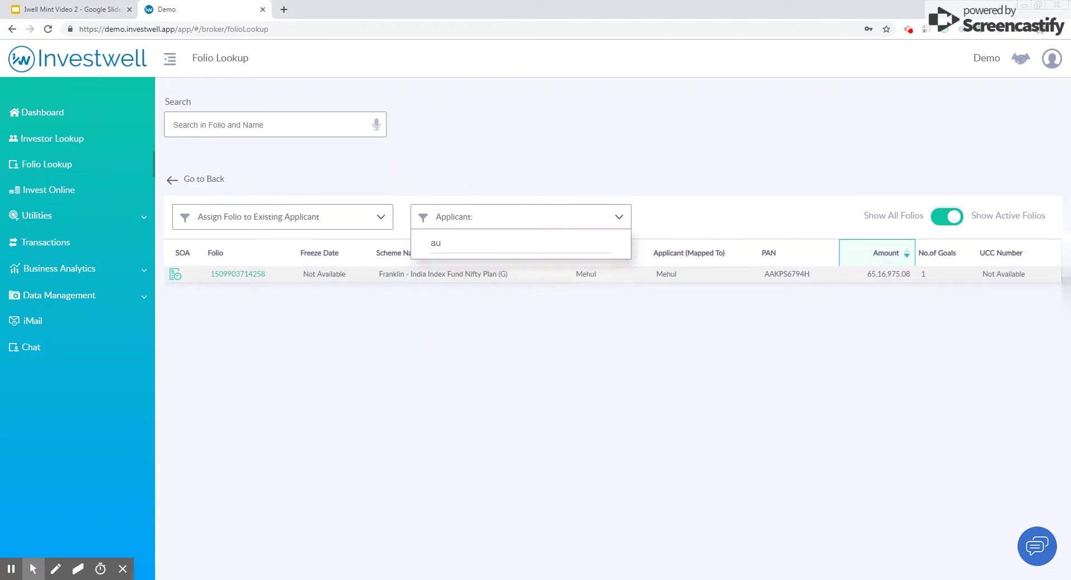
key(BackSpace)
text(nuj)
key(BackSpace)
key(BackSpace)
key(BackSpace)
key(BackSpace)
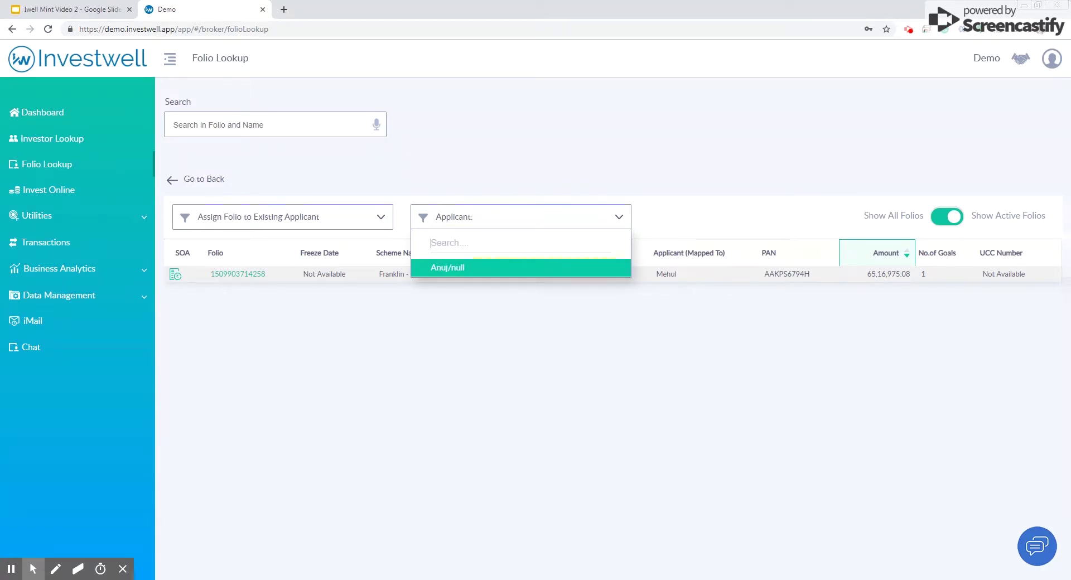
Search for an existing applicant by name, pick the first match, and return to the folio list without assigning
text(peeyush)
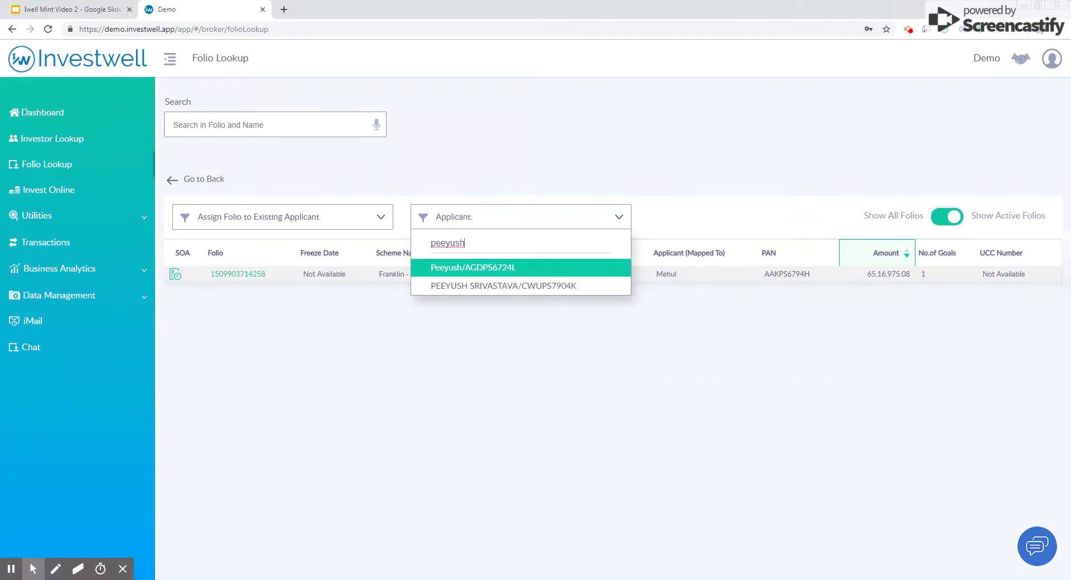
click(494, 269)
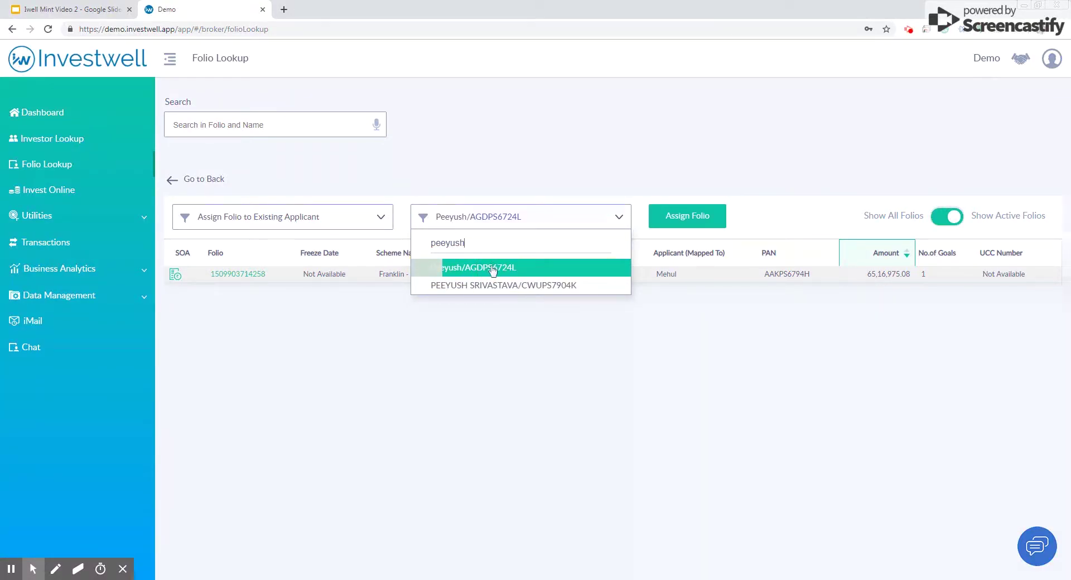
click(493, 272)
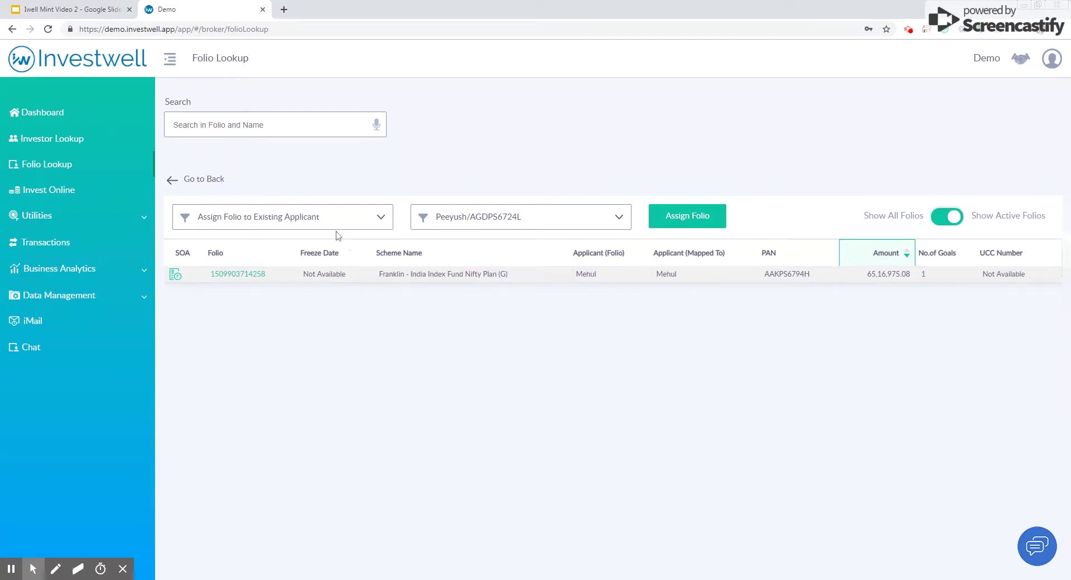
click(173, 180)
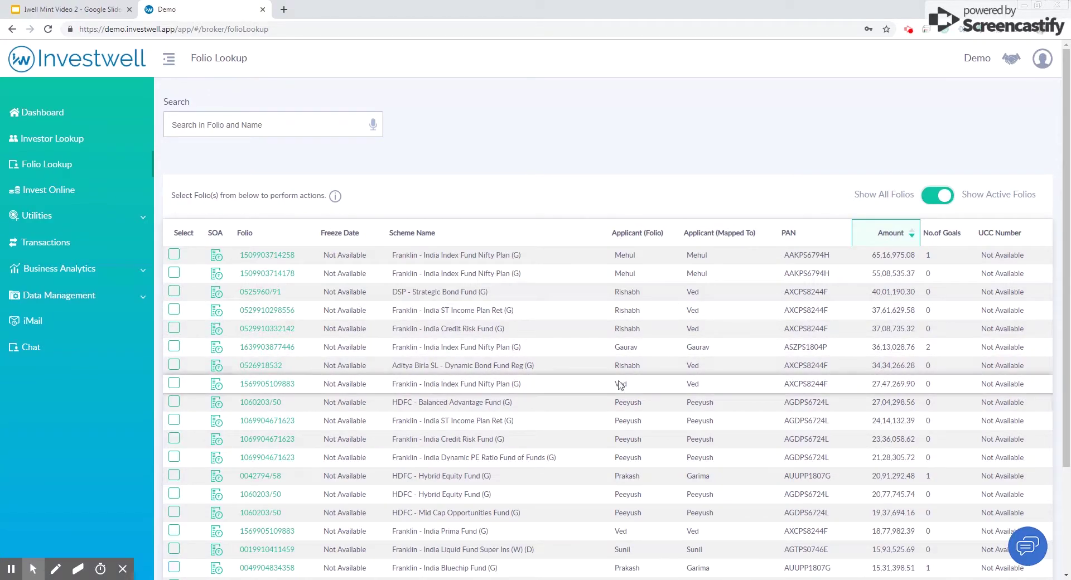
Compare the folio applicant with the mapped applicant for the DSP, Franklin and Aditya Birla SL folios near the top of the list
double_click(636, 311)
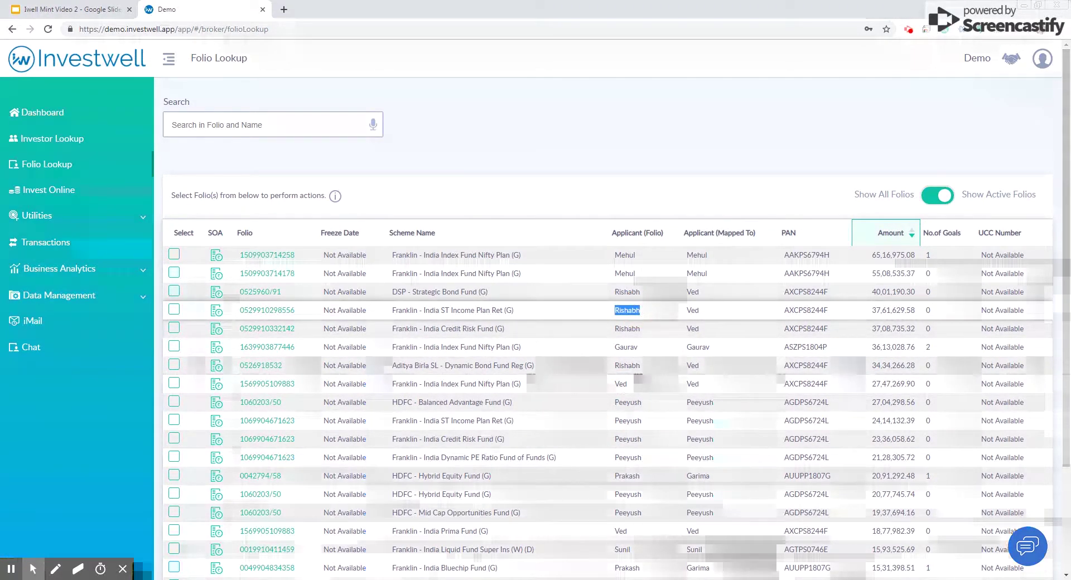
click(623, 383)
double_click(622, 384)
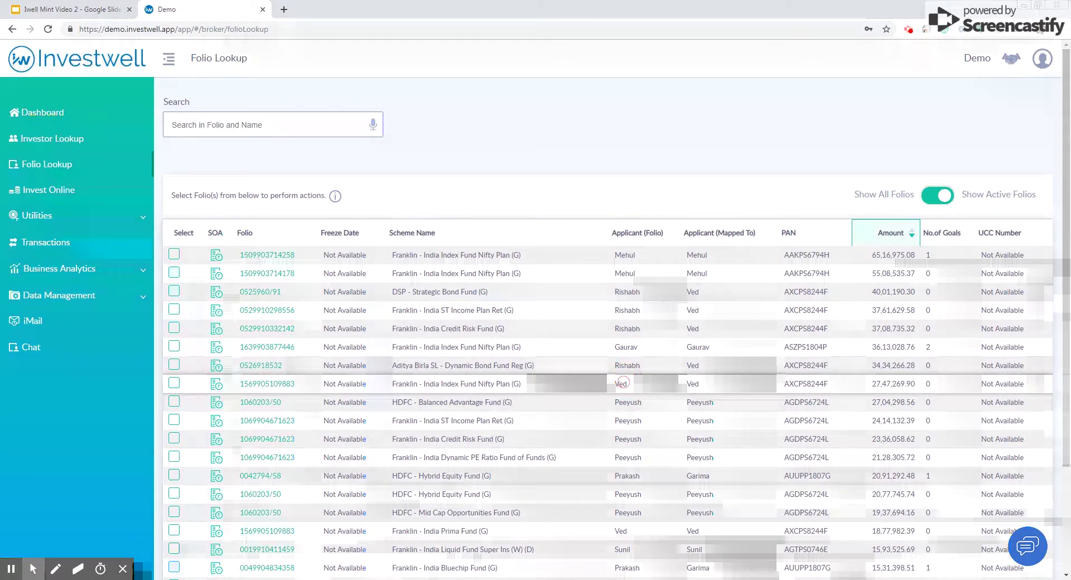
double_click(627, 326)
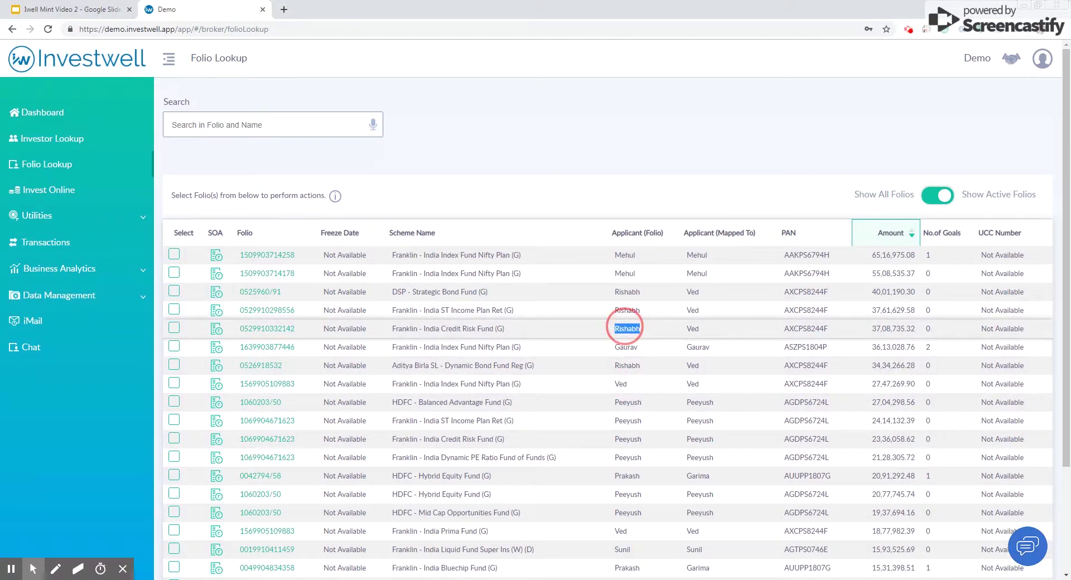
double_click(627, 311)
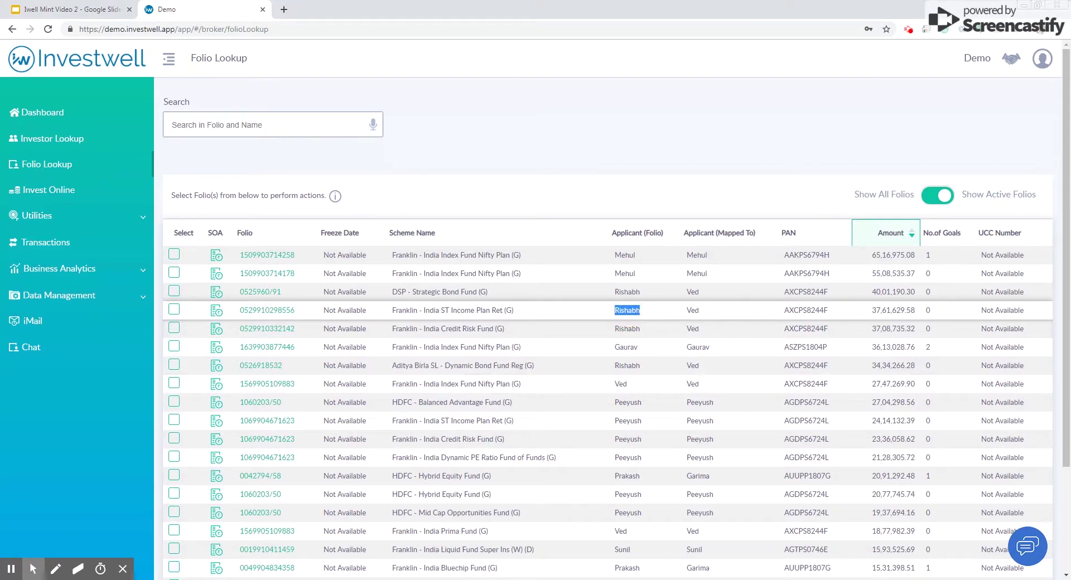
double_click(692, 310)
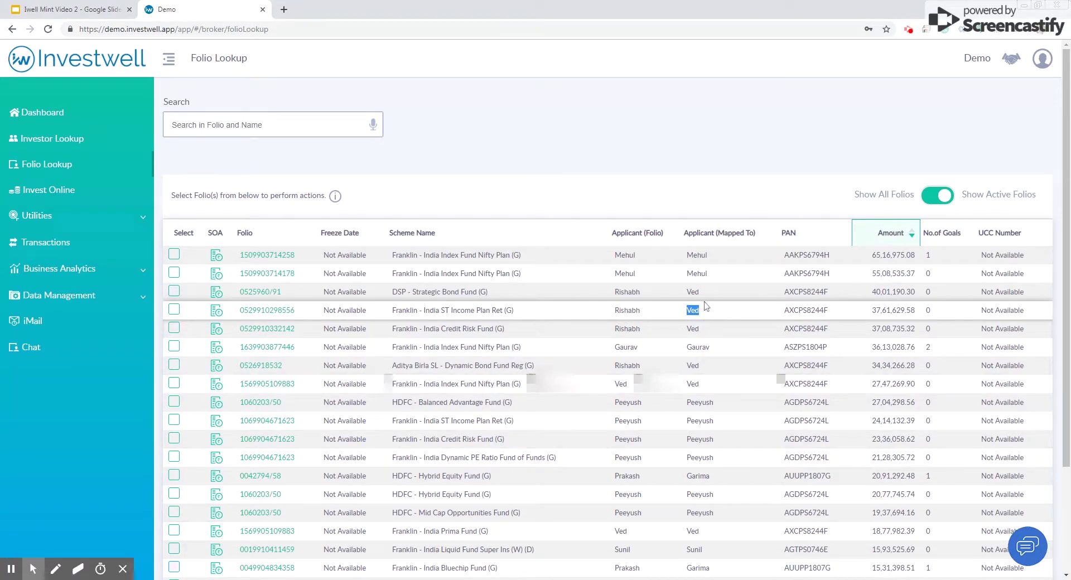
double_click(628, 310)
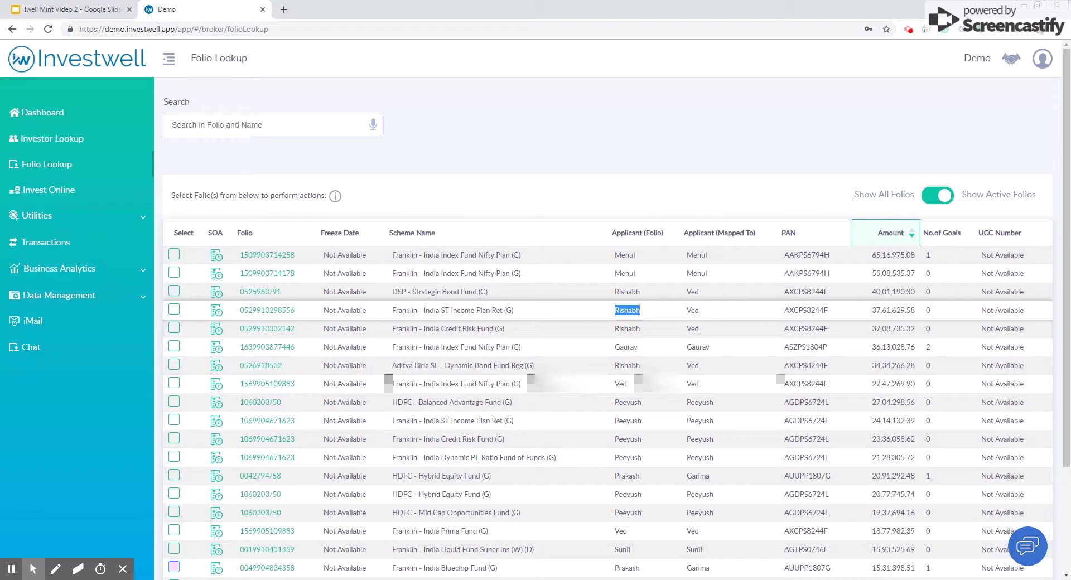
double_click(462, 311)
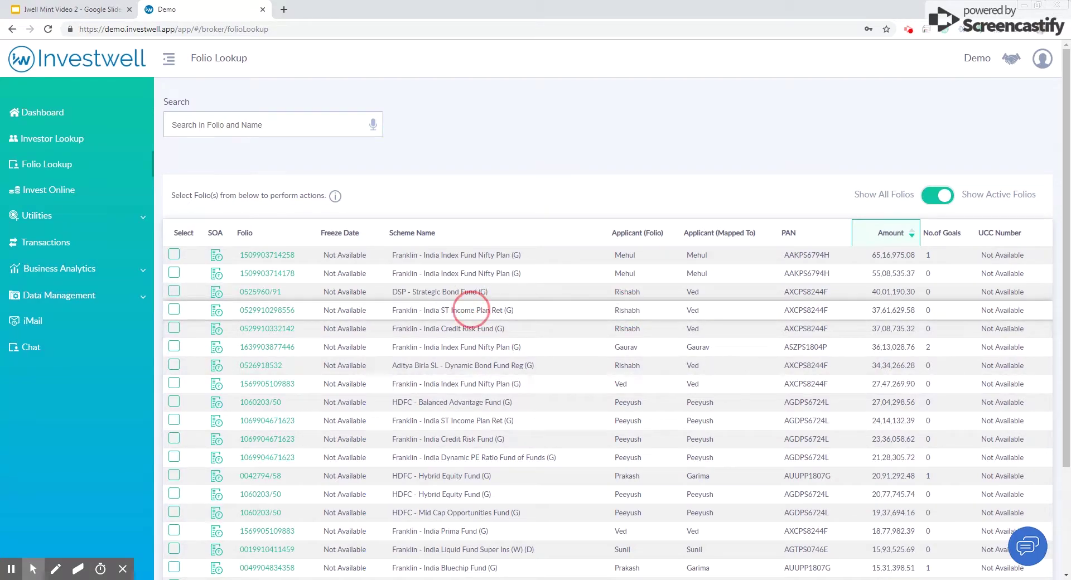
double_click(471, 327)
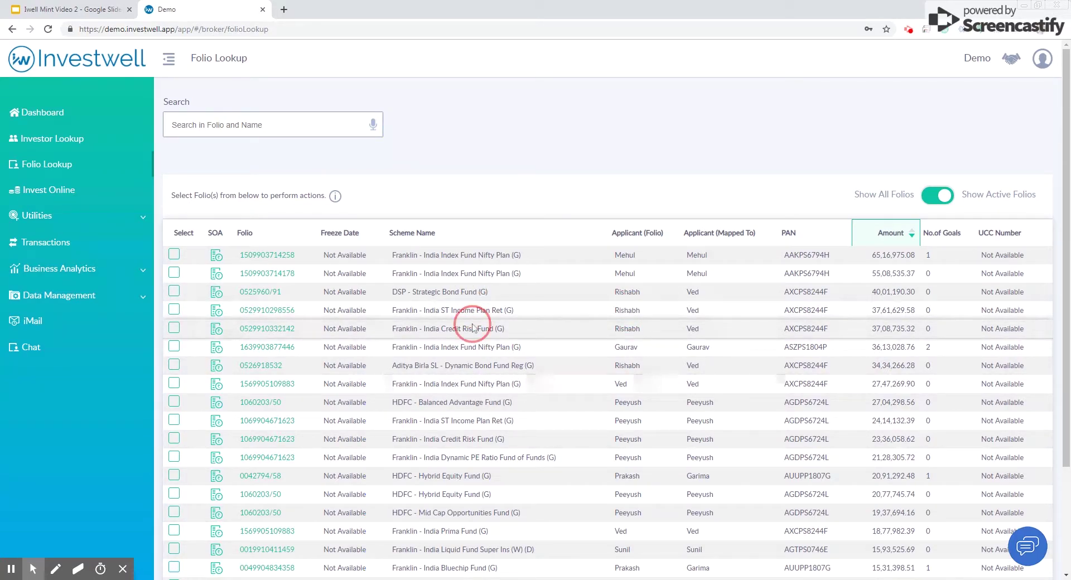
click(615, 306)
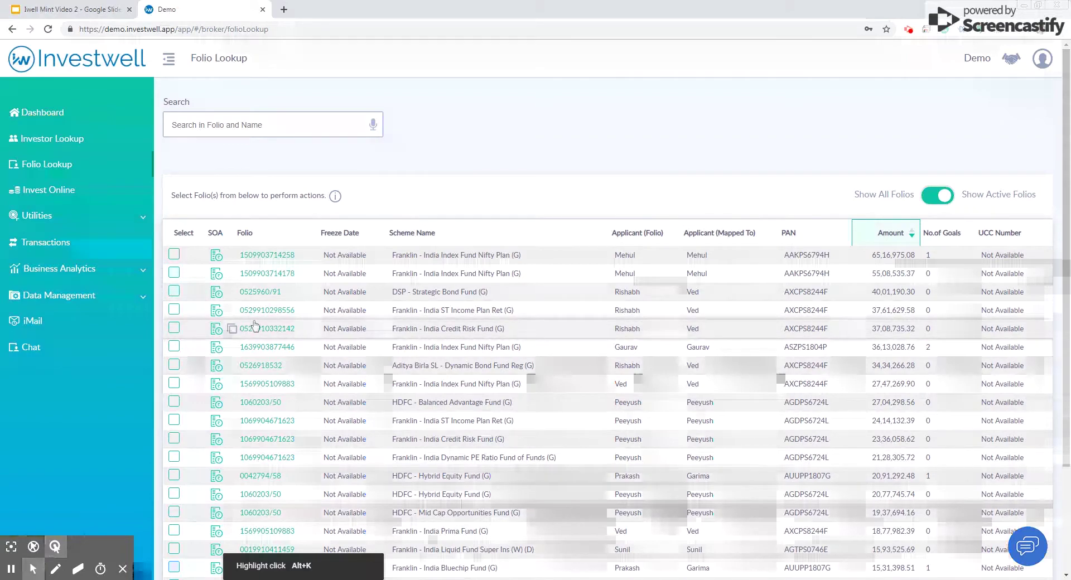
Select the DSP - Strategic Bond Fund (G) folio and the Franklin - India ST Income Plan Ret (G) folio below it, and proceed with them
click(174, 310)
click(175, 291)
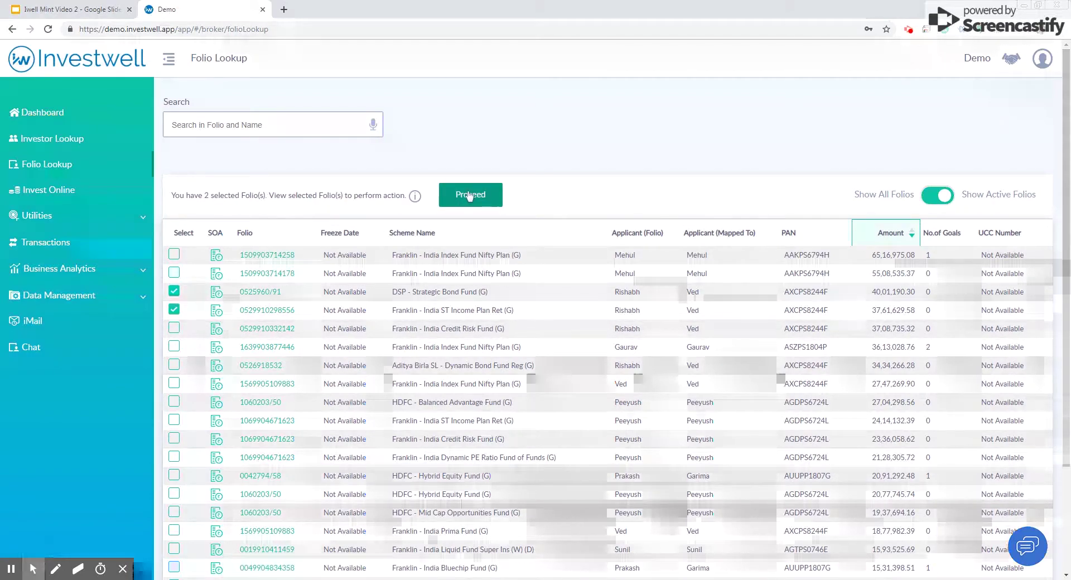
click(471, 194)
Assign both selected folios to a newly created applicant, and review the new investor's name and PAN before closing the summary
click(354, 217)
click(306, 255)
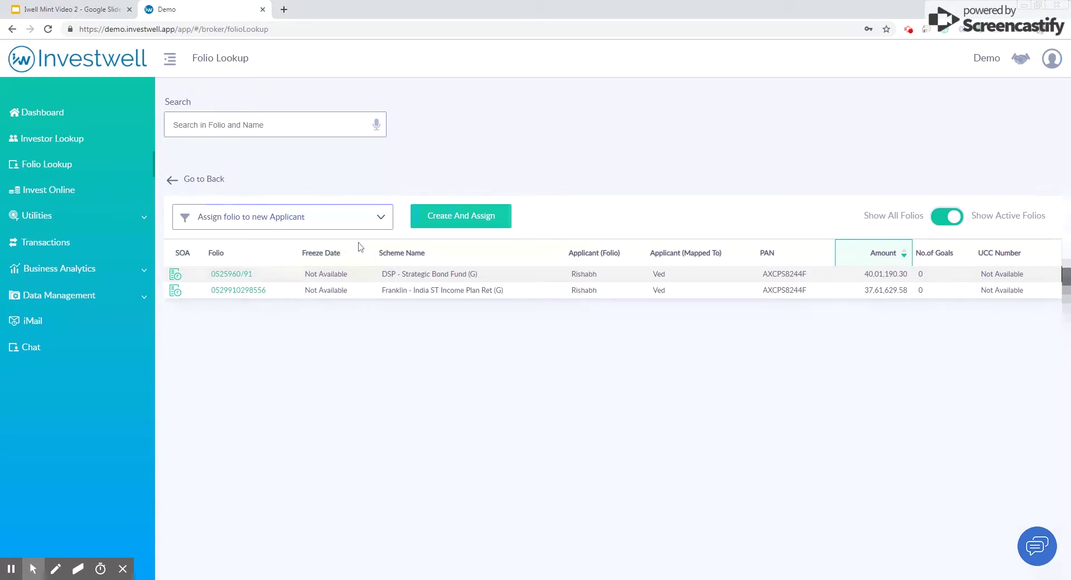
click(455, 217)
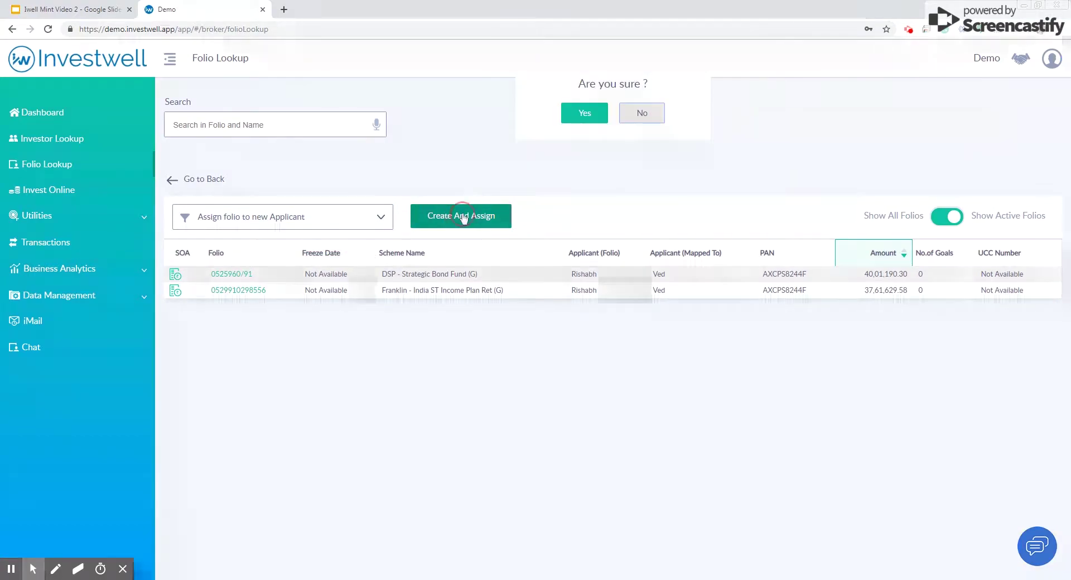
click(583, 114)
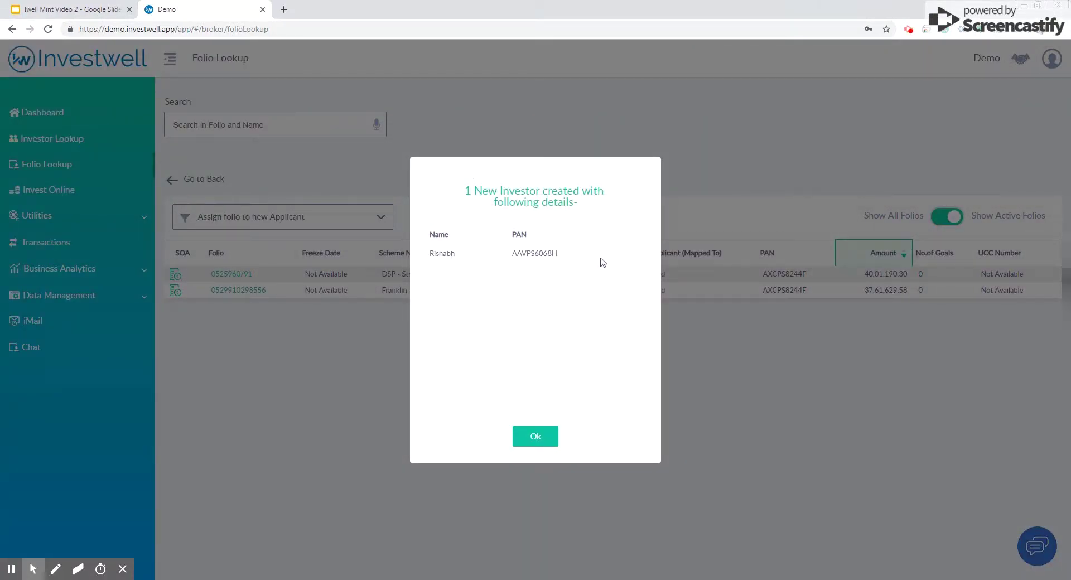
double_click(442, 253)
double_click(548, 254)
click(544, 308)
click(535, 436)
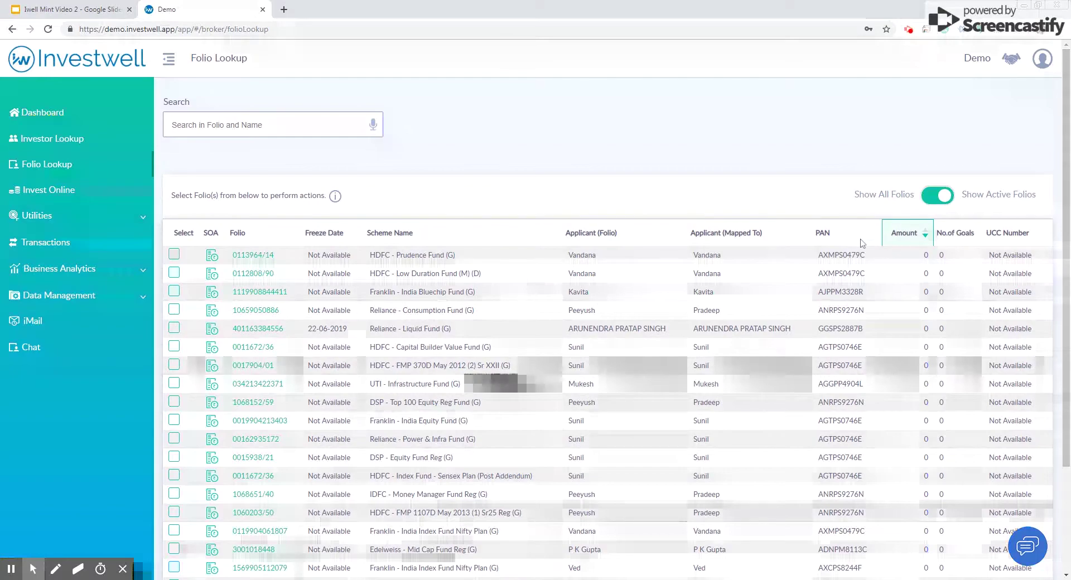
Sort the folio list by amount from largest to smallest and check the mapped applicant of the reassigned folios
click(918, 234)
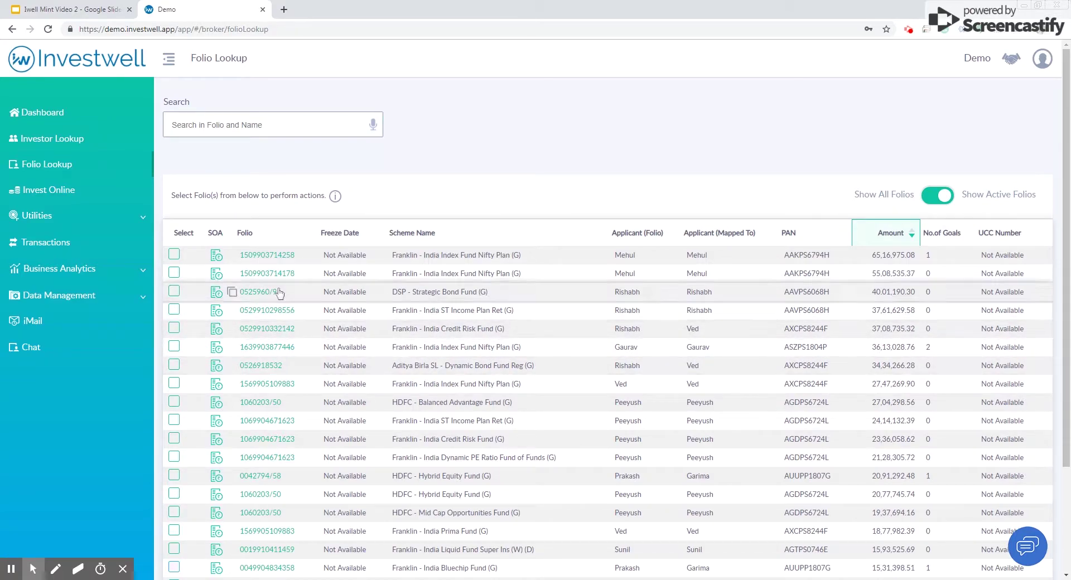
mouse_move(294, 278)
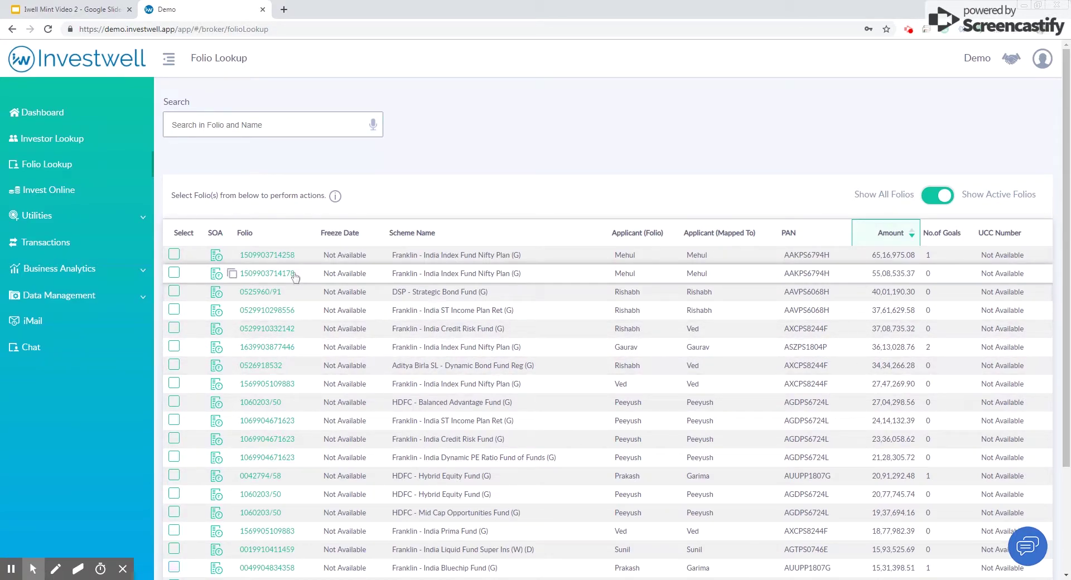